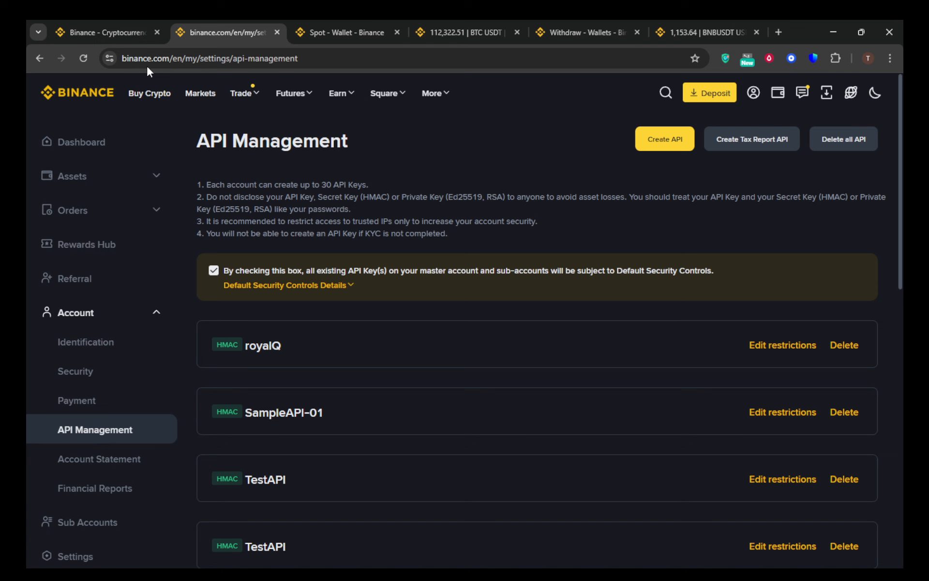
# Open the account dashboard from the Binance home page and check the account's verification status.
pyautogui.click(111, 24)
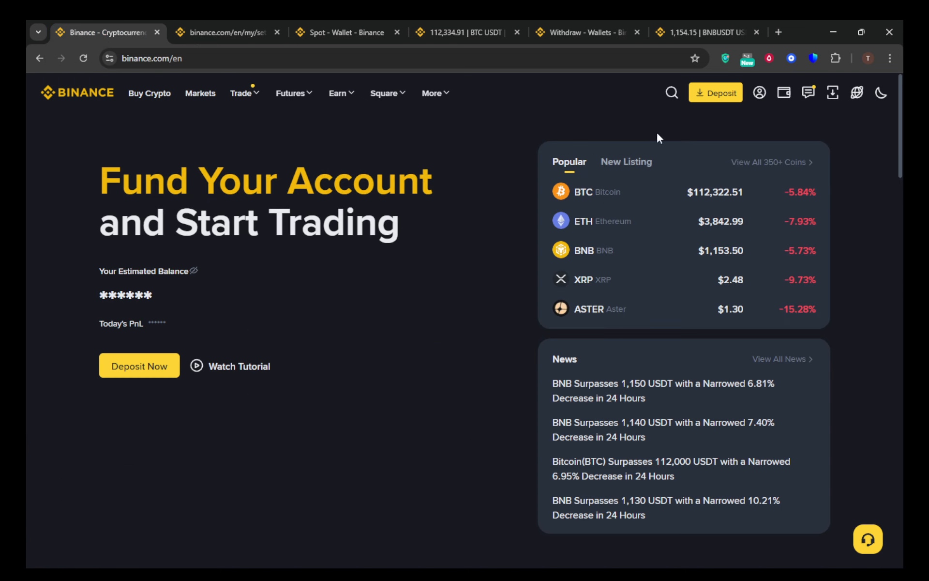
pyautogui.moveTo(765, 94)
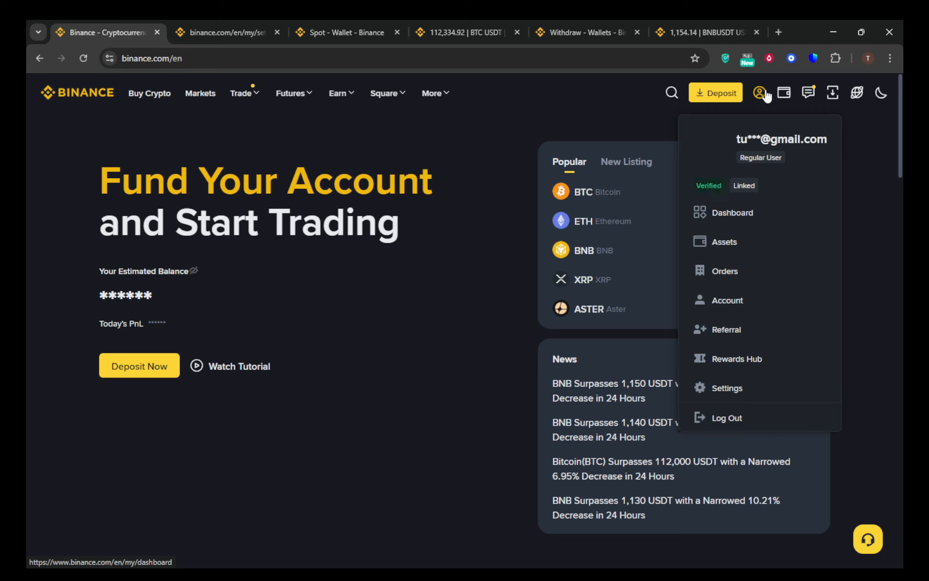
pyautogui.click(727, 214)
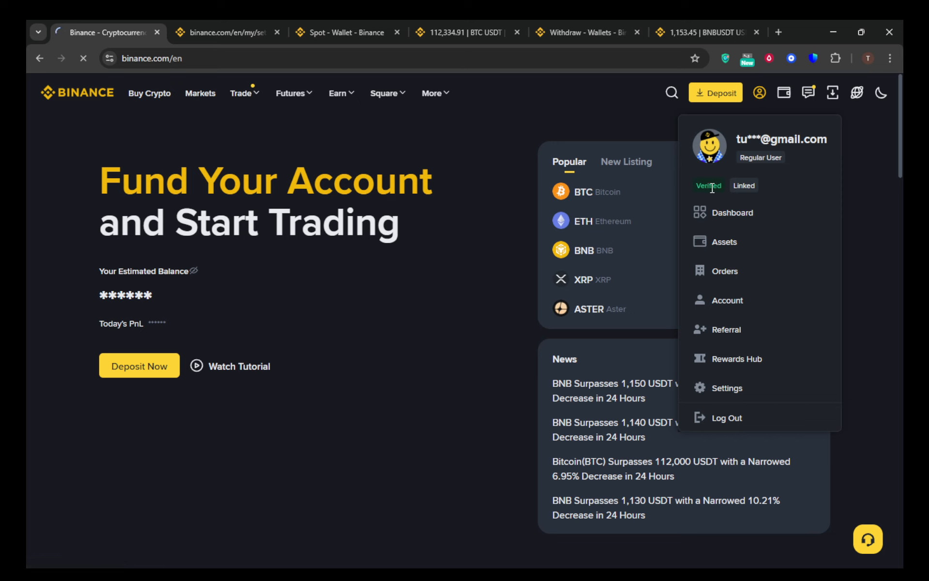
pyautogui.moveTo(723, 186); pyautogui.dragTo(695, 185)
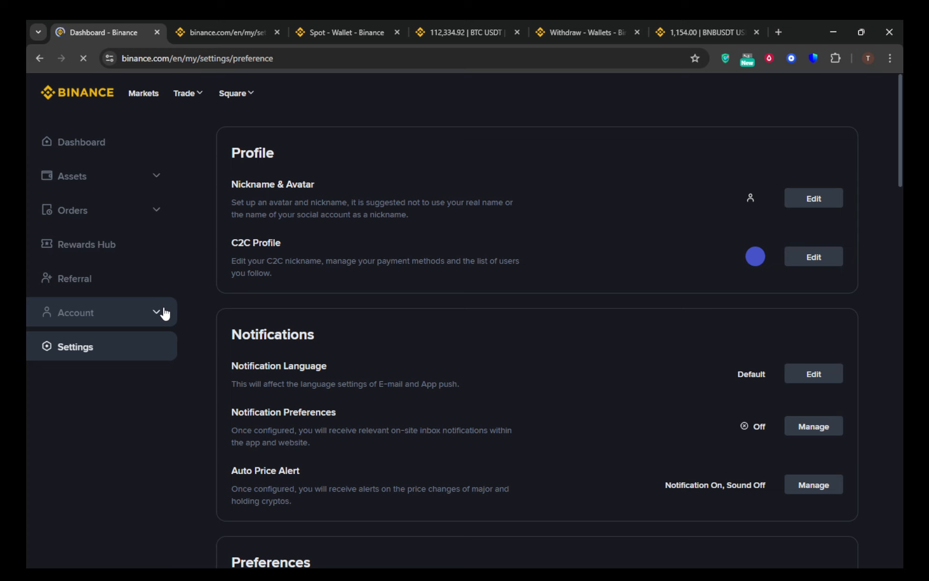
# Open the account's Security settings and review the two-factor authentication and advanced security options.
pyautogui.click(157, 312)
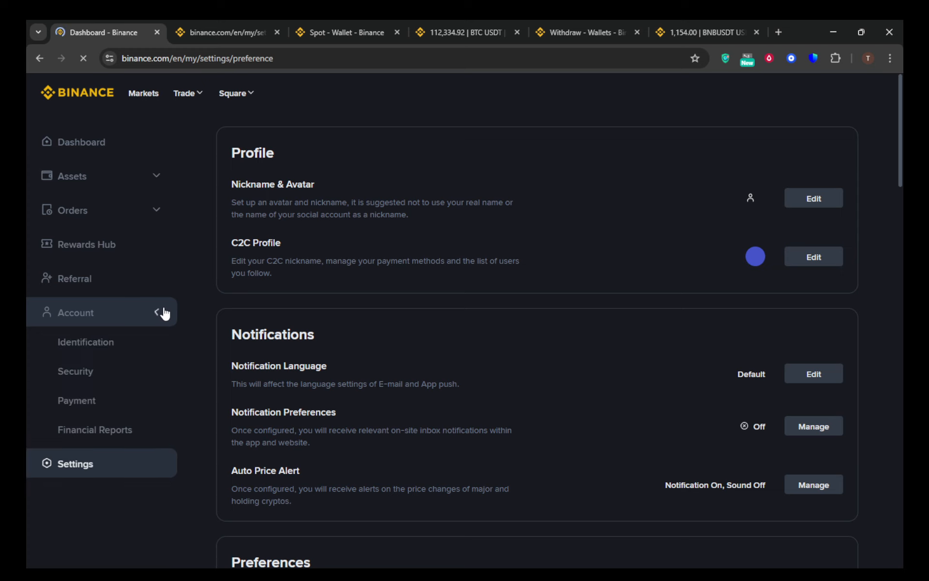
pyautogui.click(99, 372)
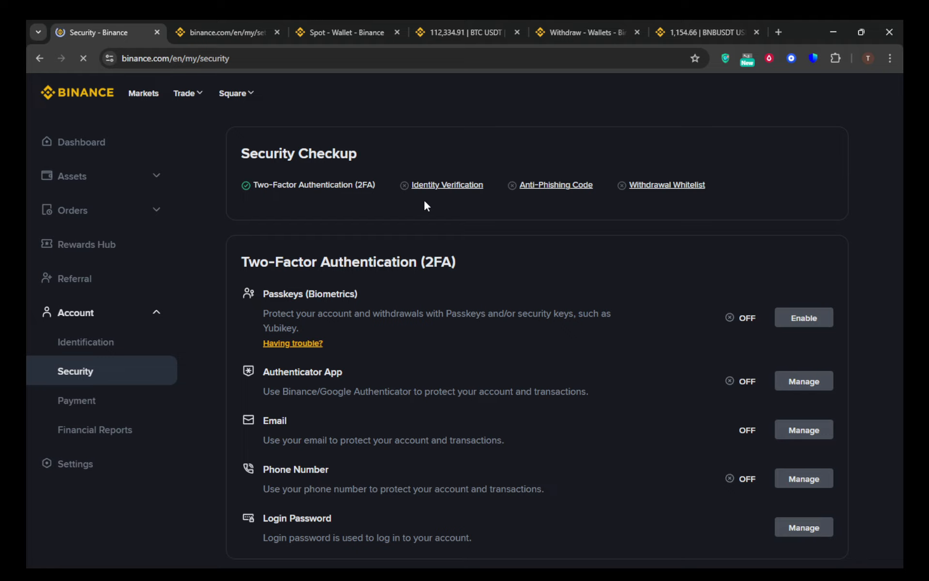
pyautogui.scroll(-2, 424, 202)
pyautogui.scroll(-1, 422, 199)
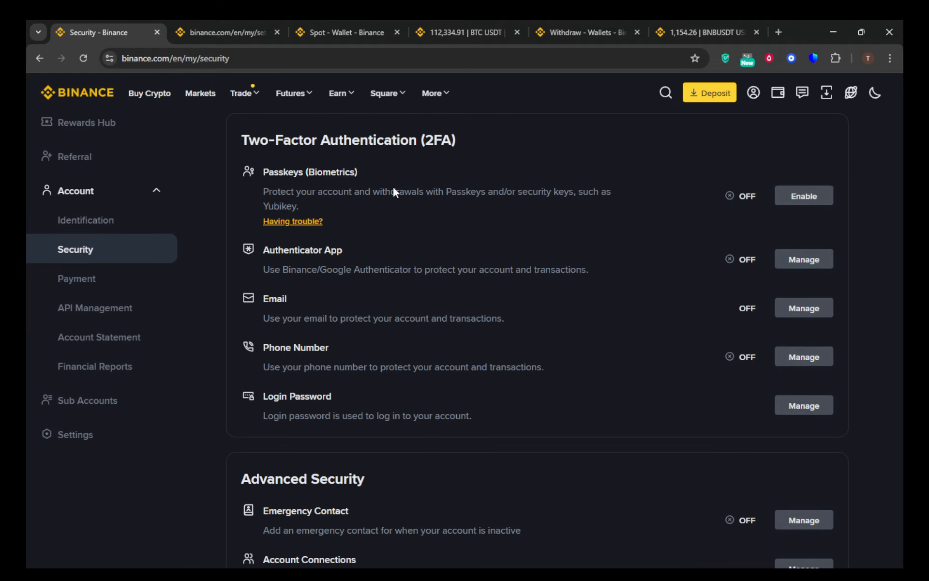
pyautogui.scroll(-2, 405, 239)
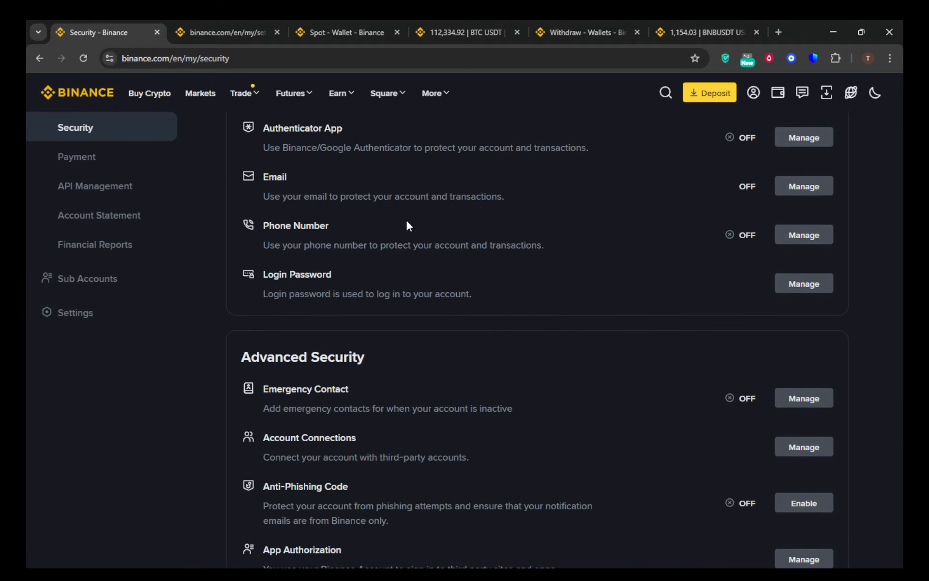
pyautogui.scroll(5, 405, 213)
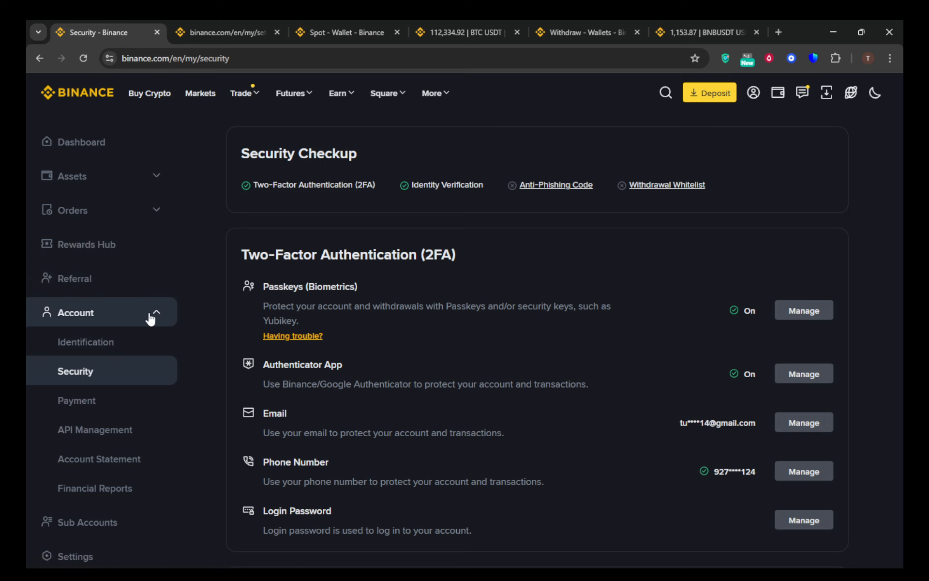
# Go to the API Management page in the Account section.
pyautogui.click(156, 315)
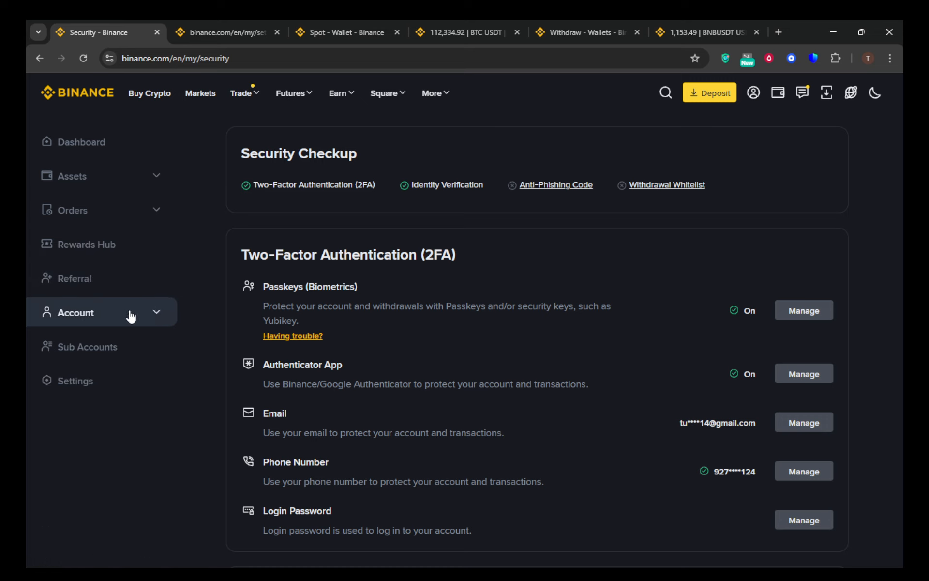
pyautogui.moveTo(757, 99)
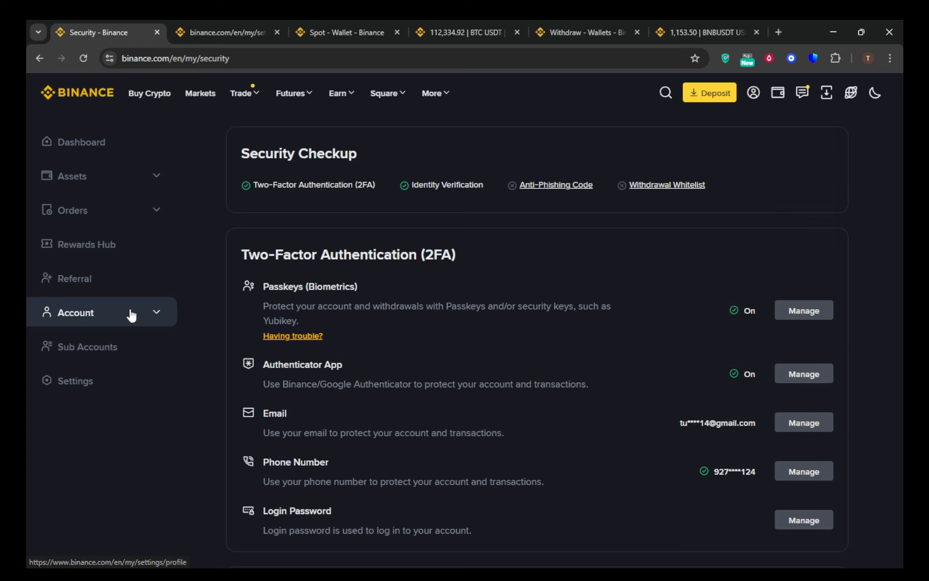
pyautogui.click(152, 318)
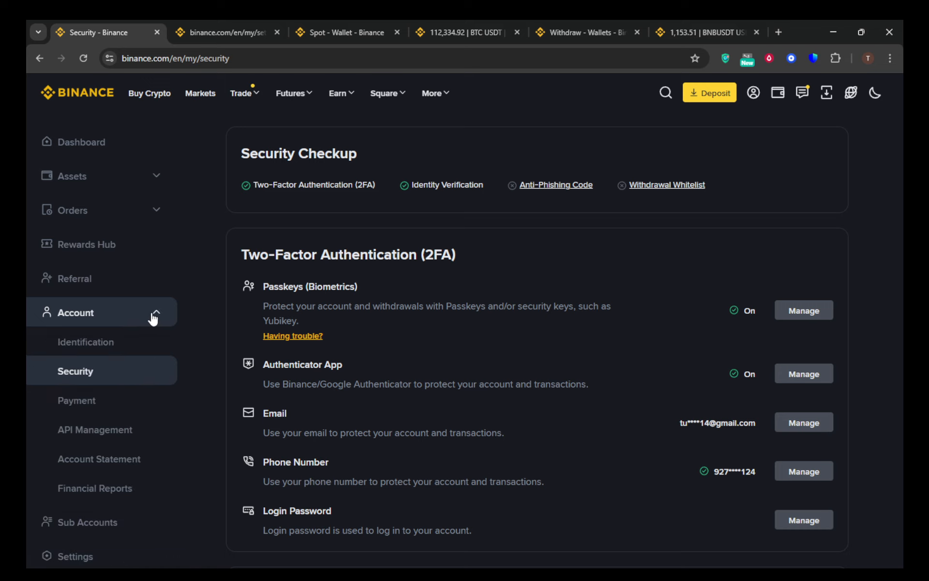
pyautogui.click(94, 430)
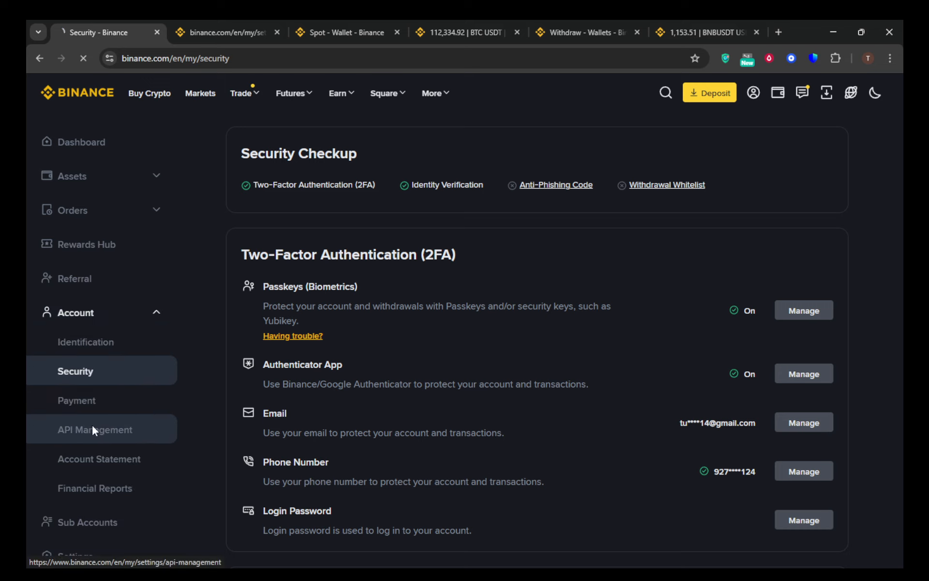
pyautogui.click(244, 23)
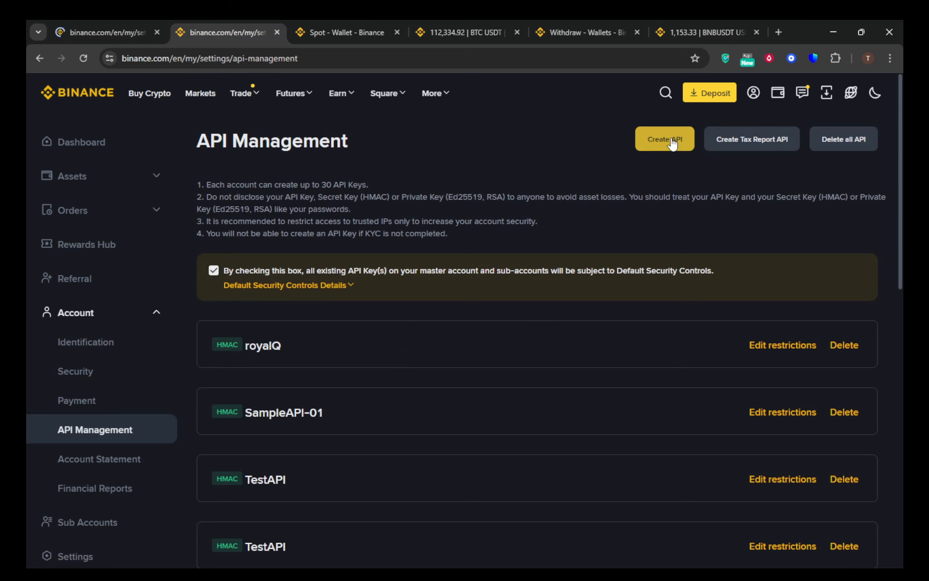
# Create a system-generated API key labelled testAPI and verify the request with the saved passkey.
pyautogui.click(672, 142)
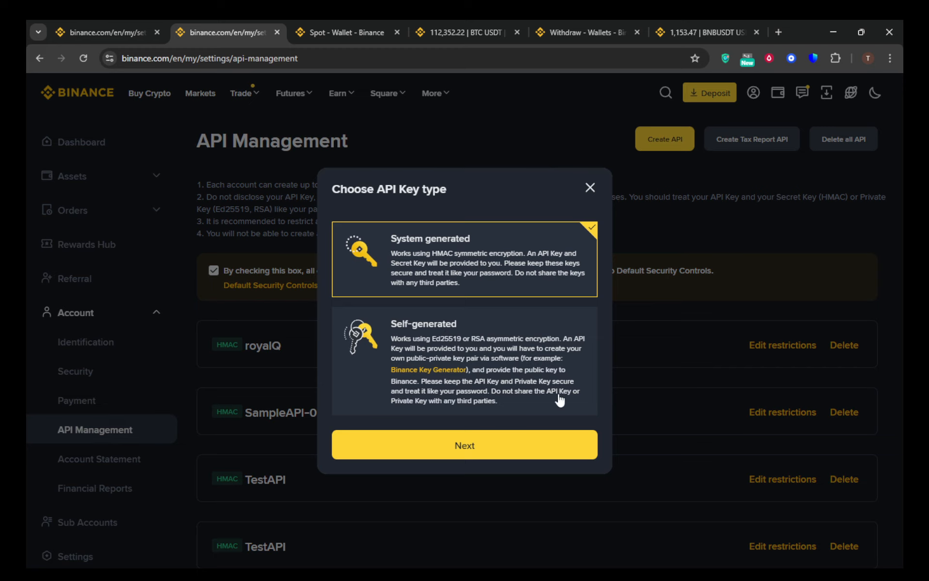
pyautogui.click(491, 442)
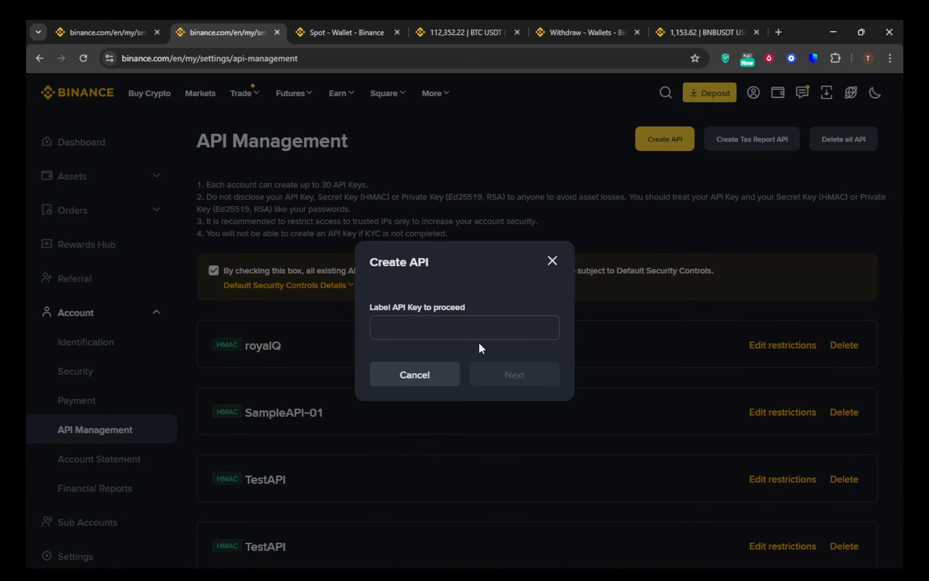
pyautogui.click(440, 325)
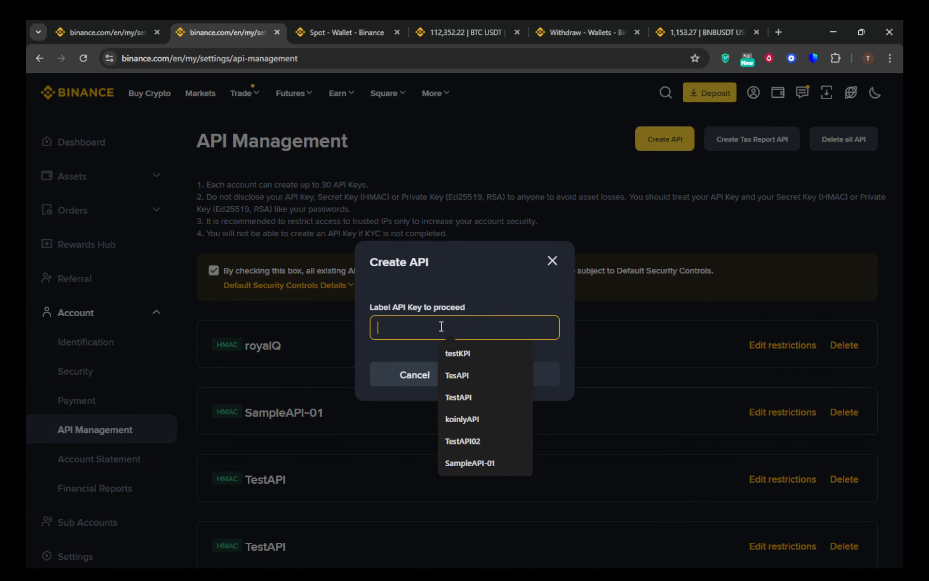
pyautogui.click(461, 353)
pyautogui.click(461, 353)
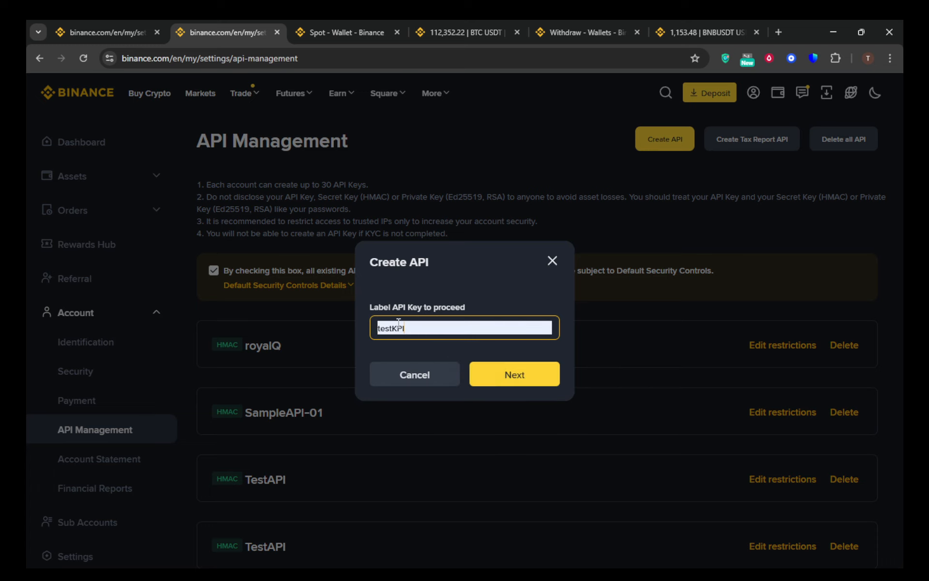
pyautogui.moveTo(391, 330); pyautogui.dragTo(398, 329)
pyautogui.write('A')
pyautogui.click(432, 329)
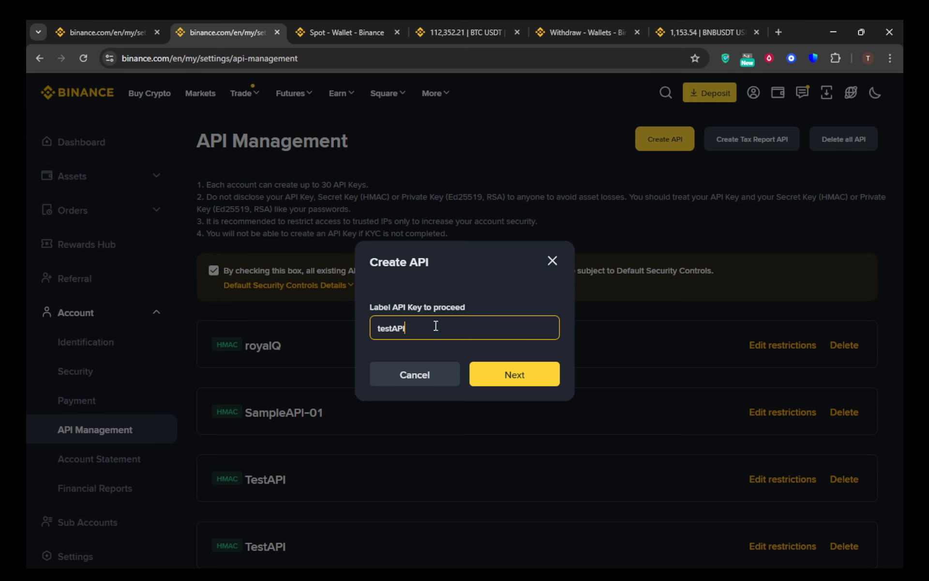
pyautogui.click(540, 380)
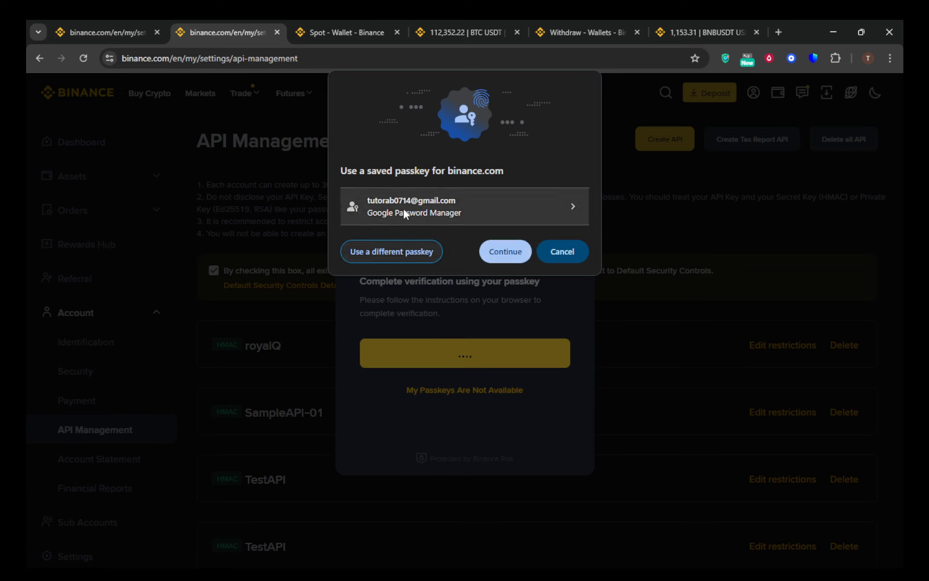
pyautogui.click(504, 207)
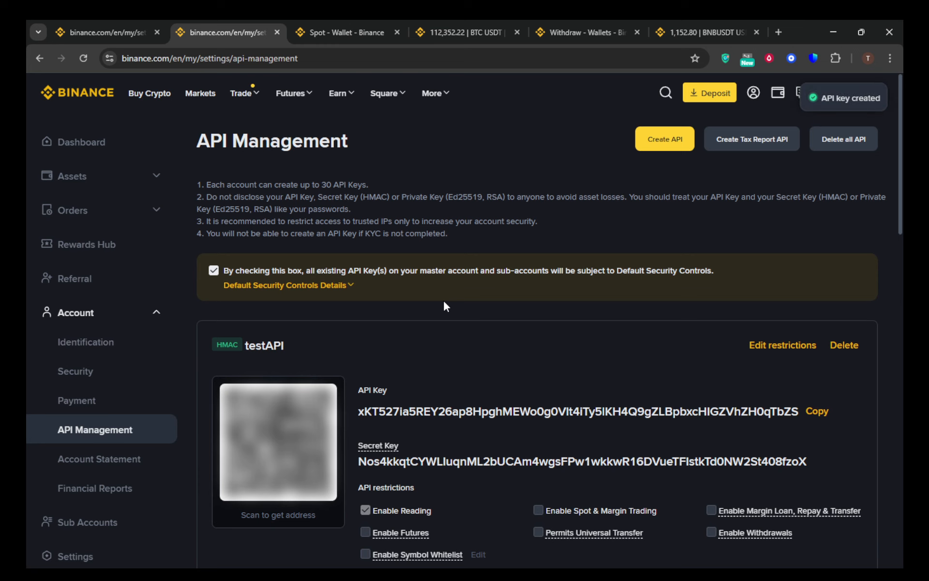
# Examine the new testAPI key's credentials, API restrictions and IP access restrictions.
pyautogui.scroll(-2, 617, 293)
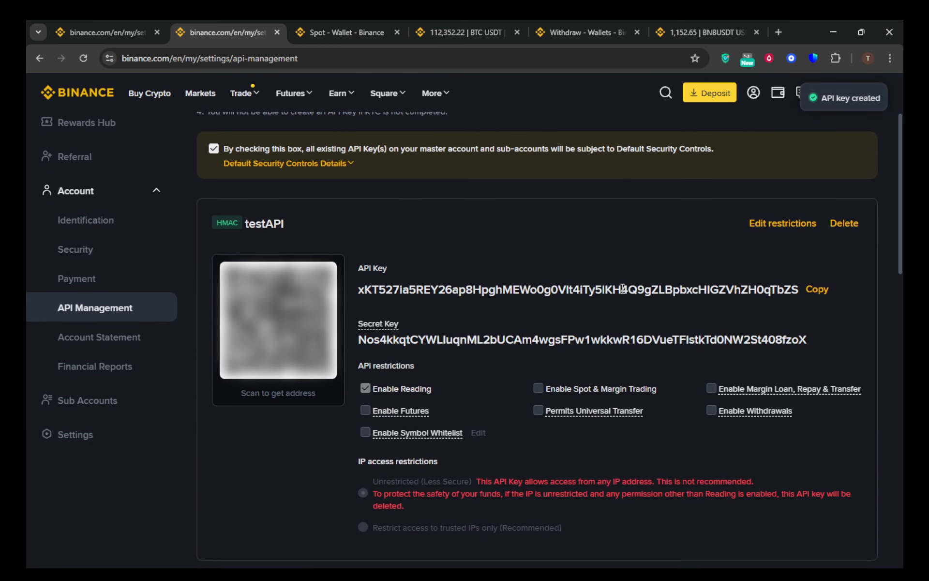
pyautogui.scroll(-1, 623, 289)
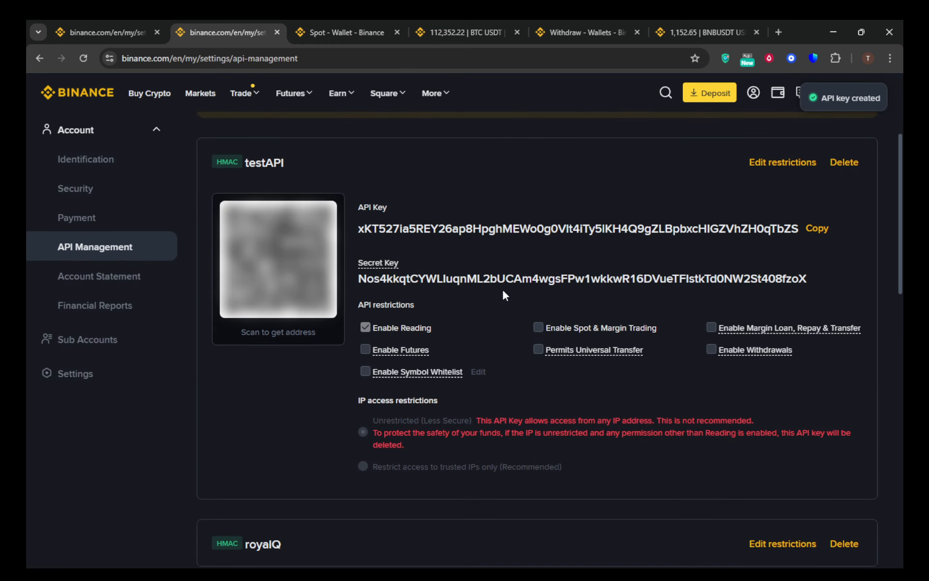
pyautogui.moveTo(381, 351)
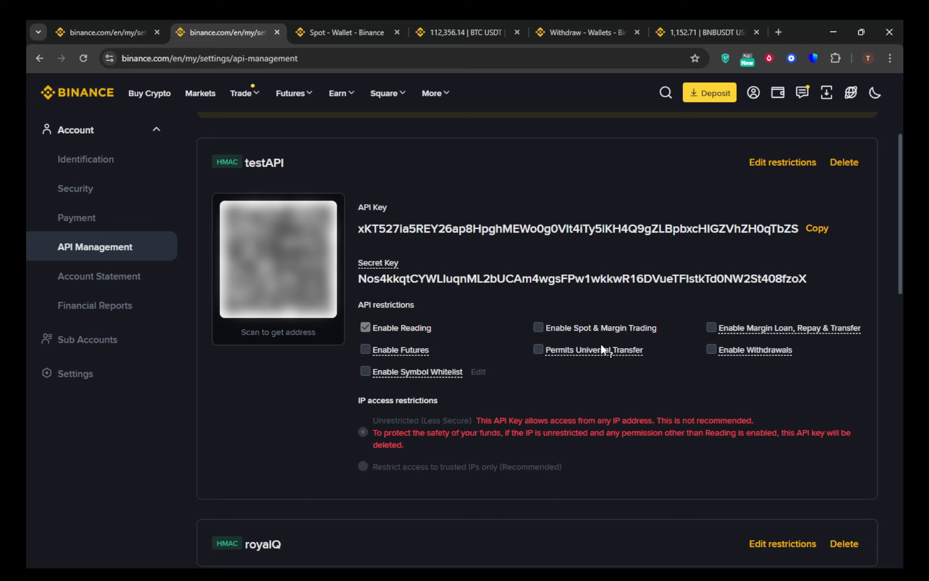
pyautogui.moveTo(607, 342)
pyautogui.scroll(-1, 774, 353)
pyautogui.scroll(-1, 773, 349)
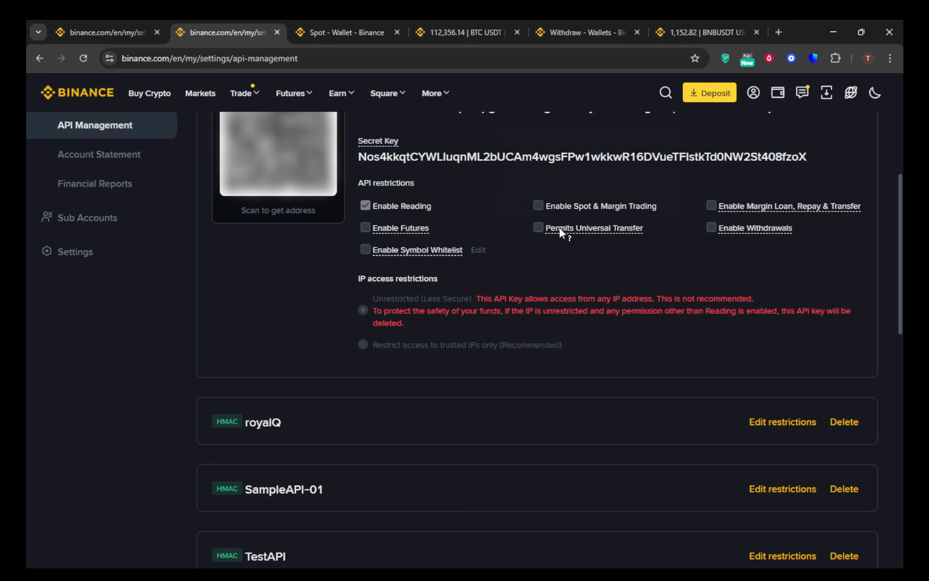
pyautogui.moveTo(721, 230)
pyautogui.moveTo(369, 249)
# Browse the coins on the crypto withdrawal page, ignoring the anti-phishing reminder, and return to API Management.
pyautogui.click(617, 24)
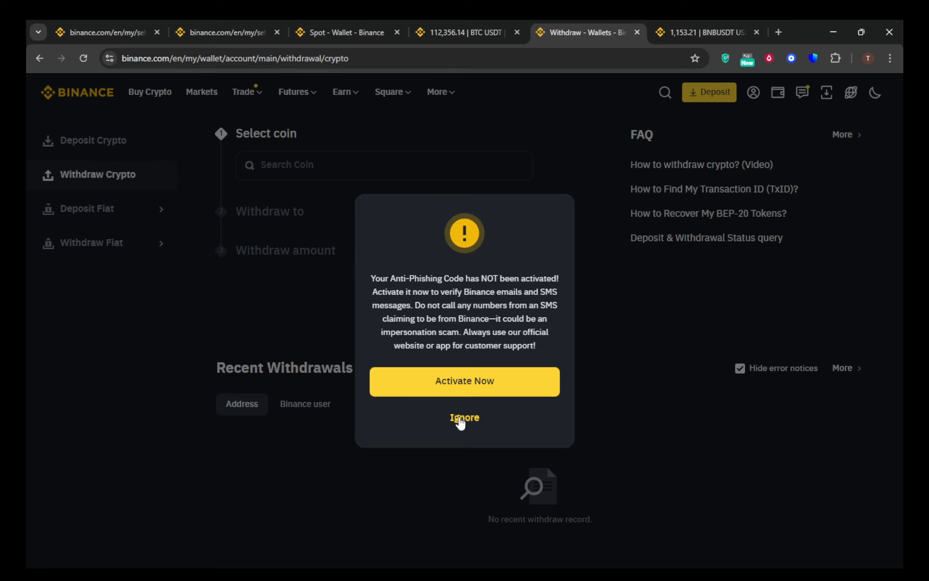
pyautogui.click(461, 419)
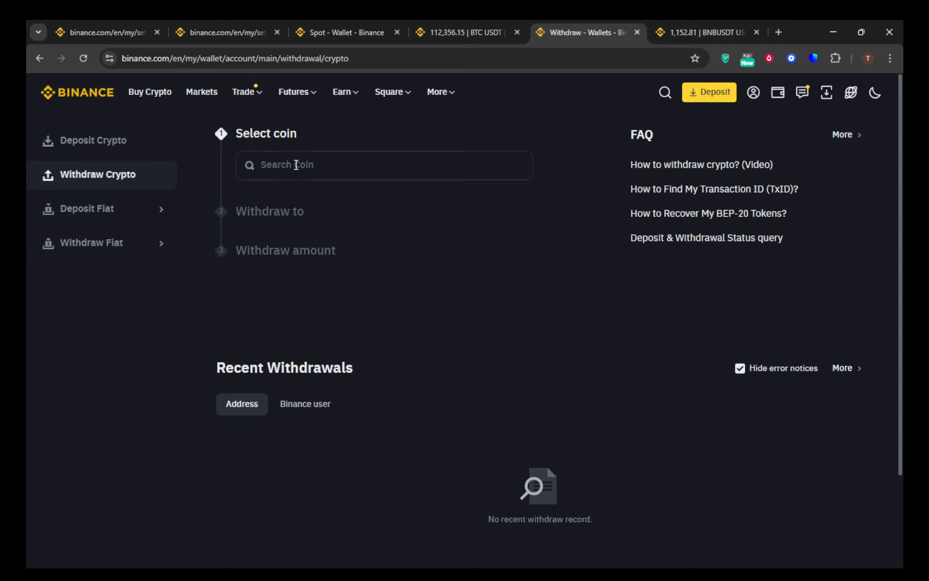
pyautogui.click(296, 164)
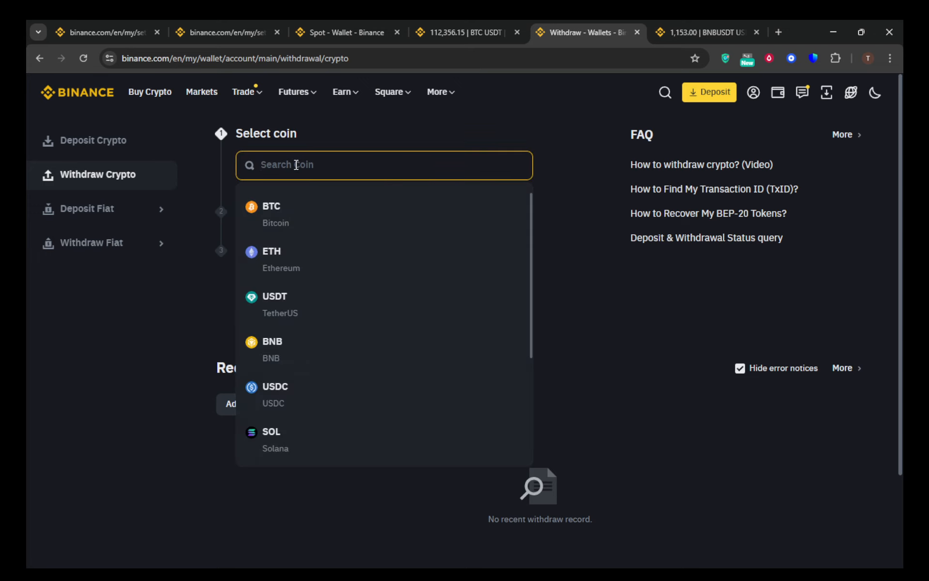
pyautogui.click(290, 209)
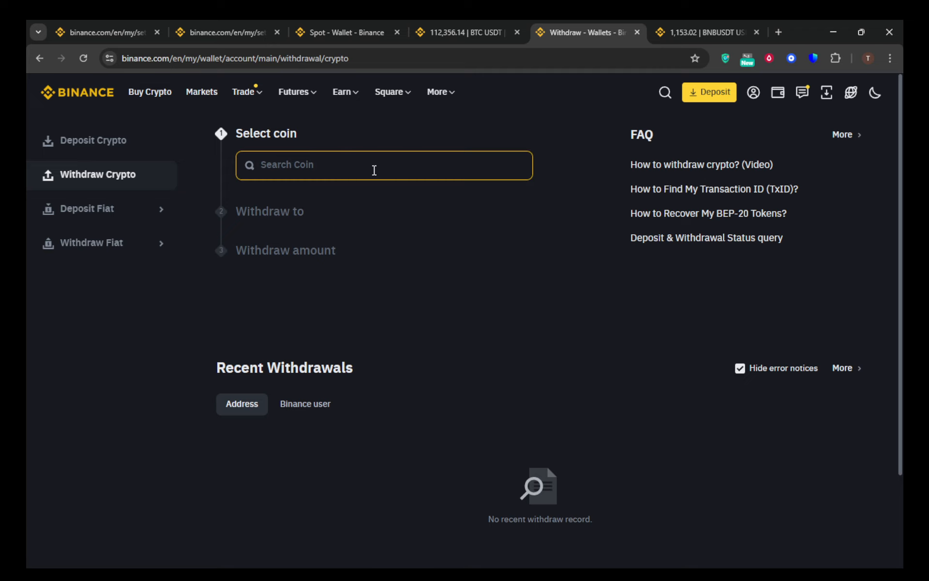
pyautogui.click(210, 25)
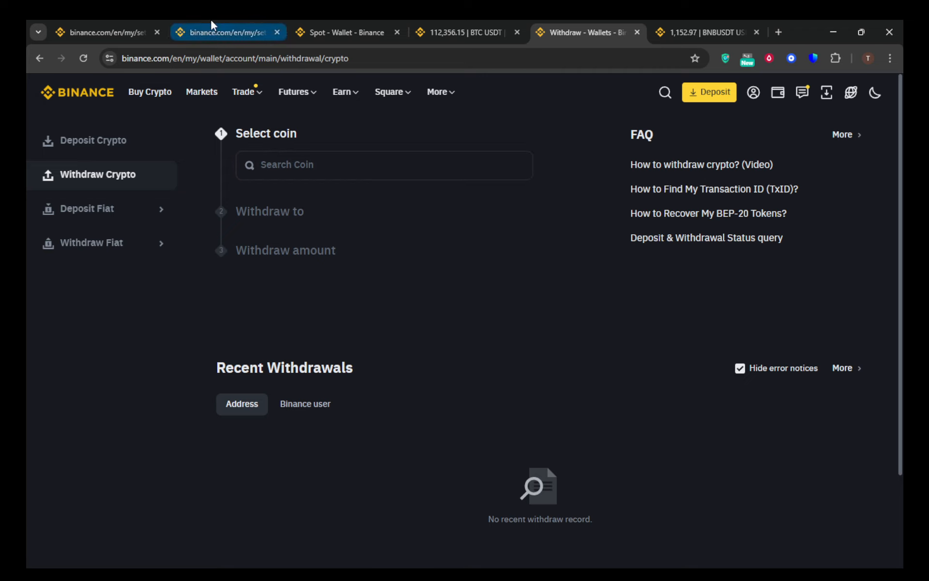